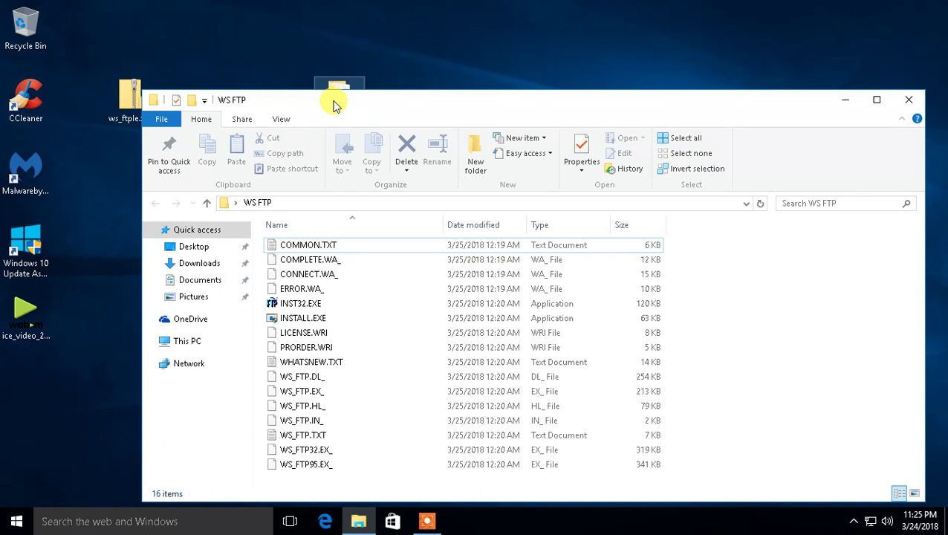
Move the WS FTP folder window and select INST32.EXE in its file list
left_click_drag(417, 99, 455, 59)
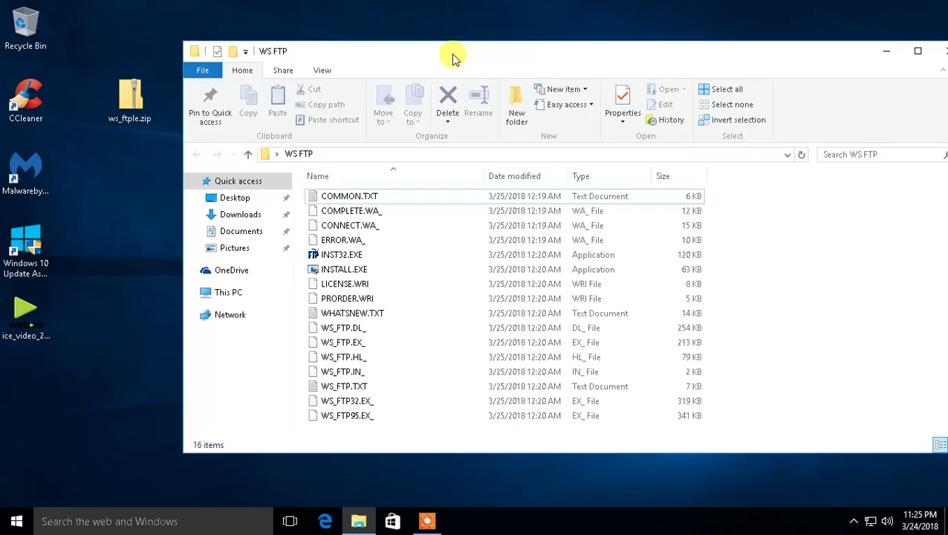
left_click(332, 269)
Make the folder window taller and bring up INST32.EXE's right-click context menu
left_click(334, 256)
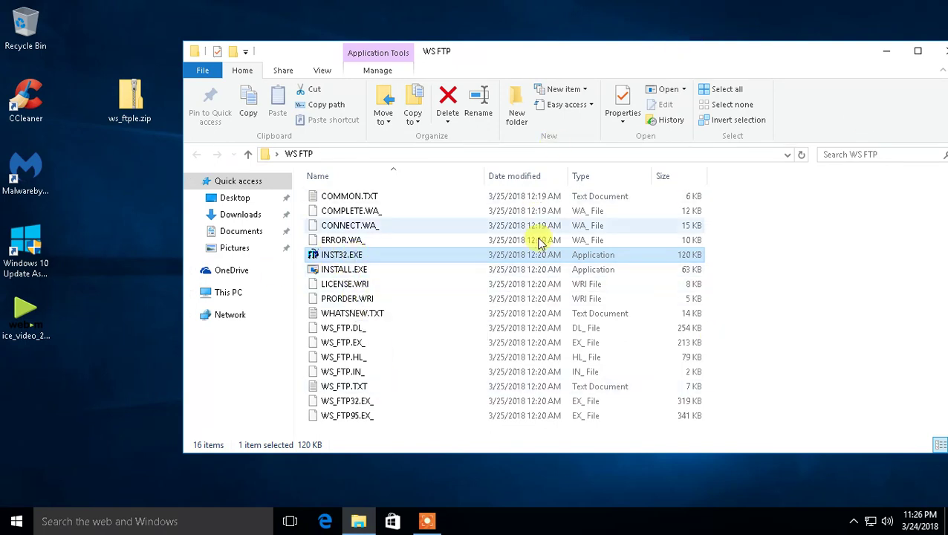
left_click_drag(535, 43, 555, 36)
left_click(352, 254)
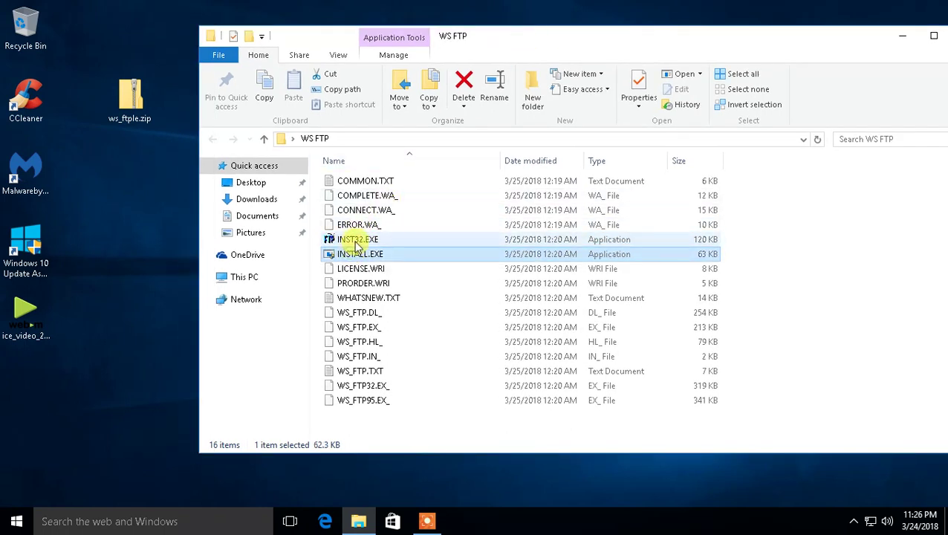
left_click(357, 241)
right_click(357, 246)
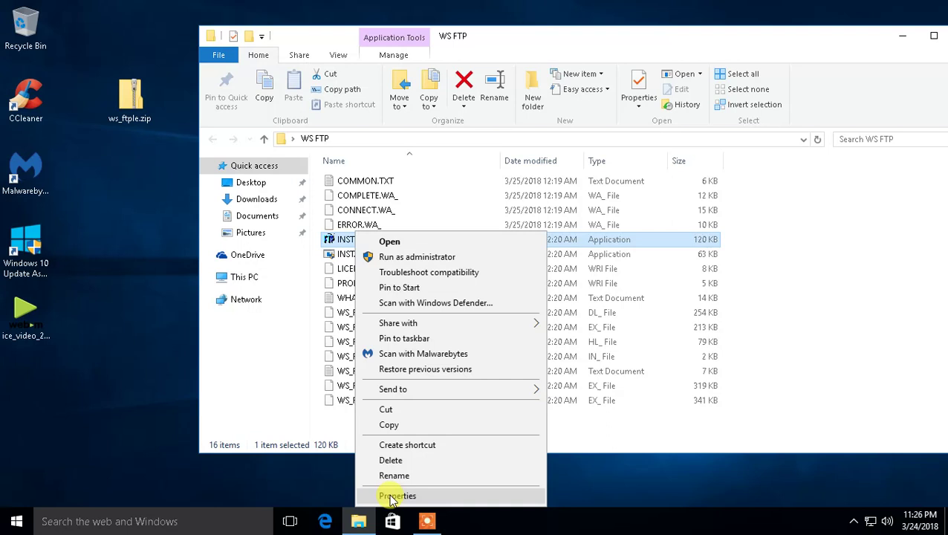
left_click(342, 244)
right_click(340, 236)
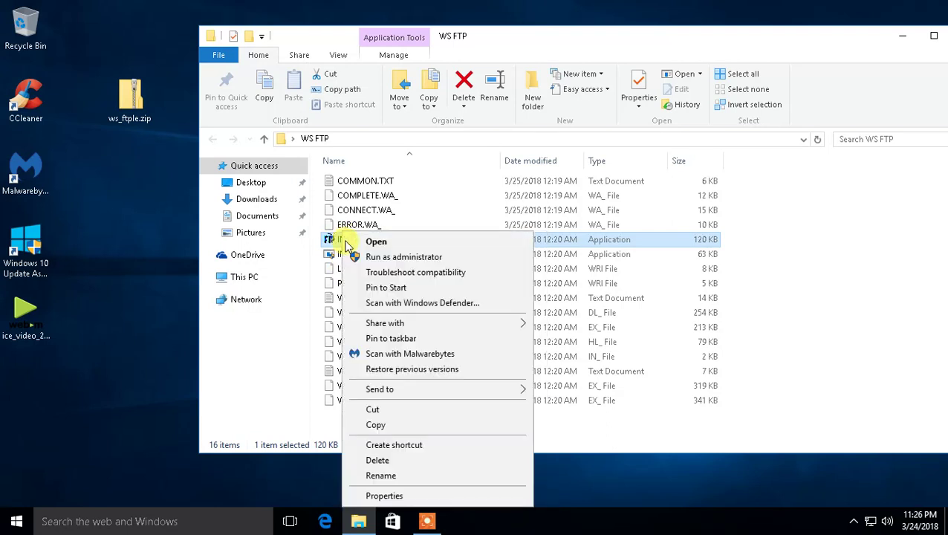
In INST32.EXE's Properties, enable compatibility mode for Windows 98 / Windows Me and apply it
left_click(384, 496)
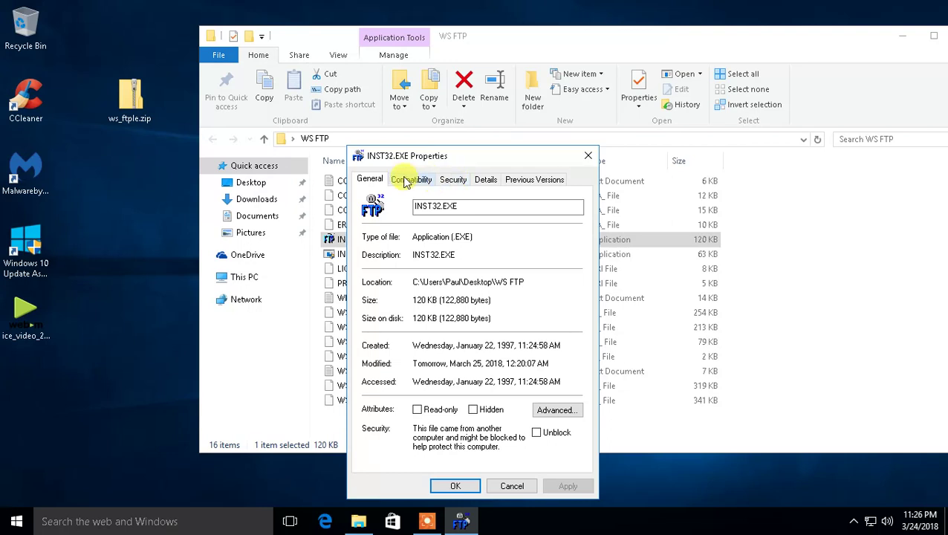
left_click_drag(435, 168, 519, 152)
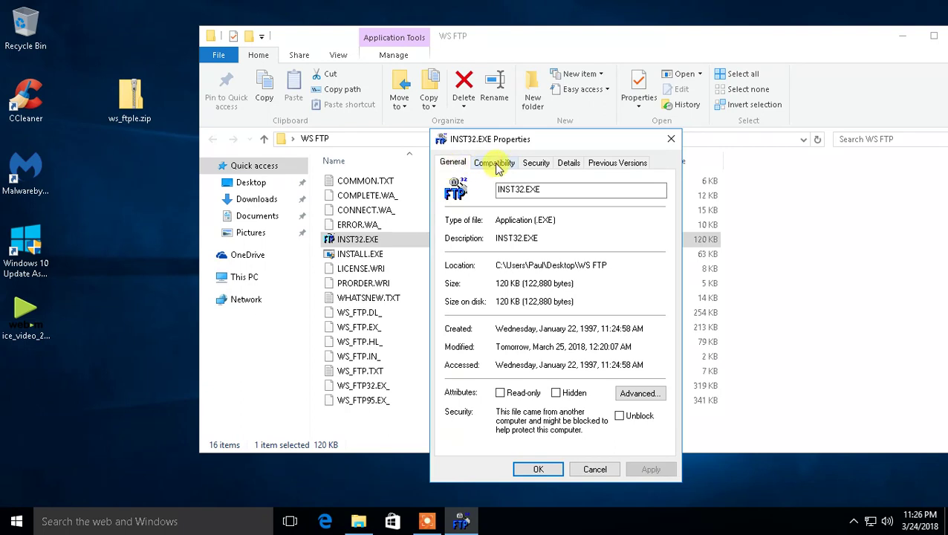
left_click(496, 165)
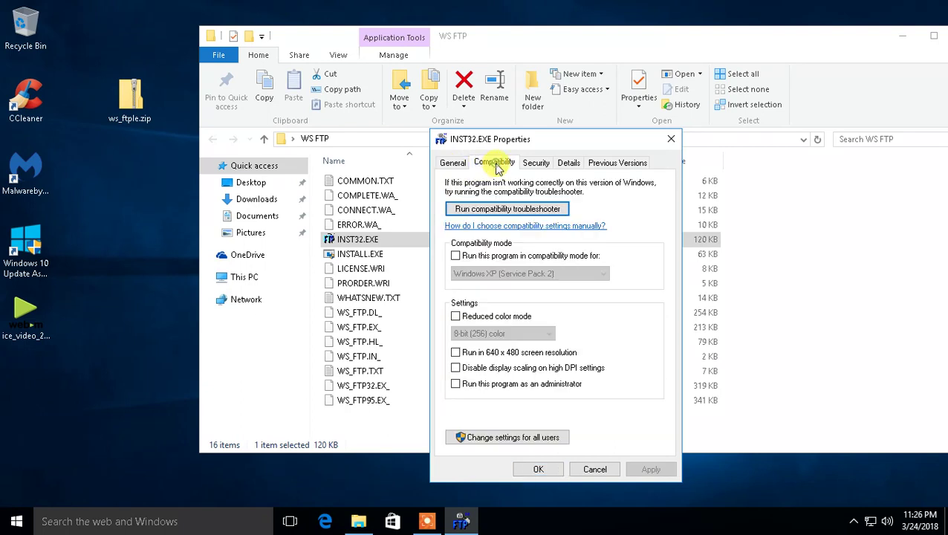
left_click(456, 256)
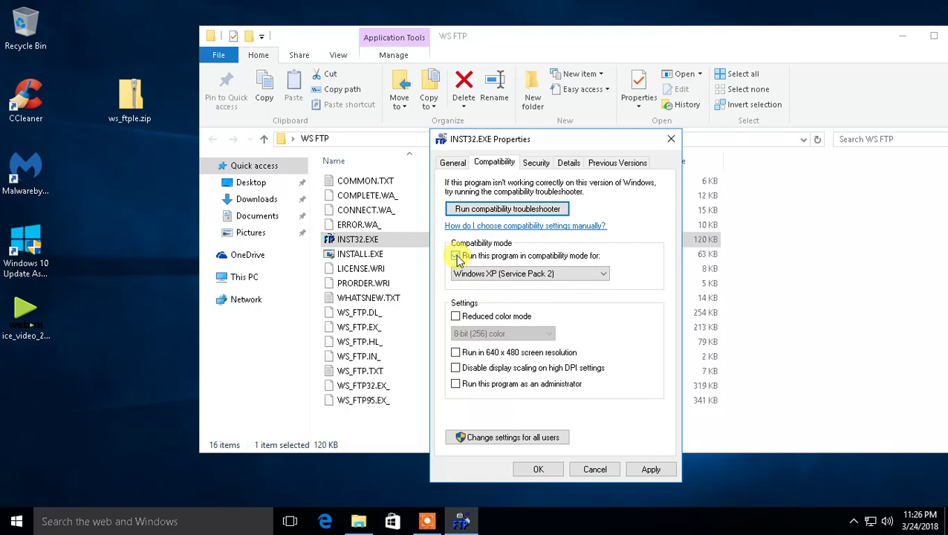
left_click(520, 275)
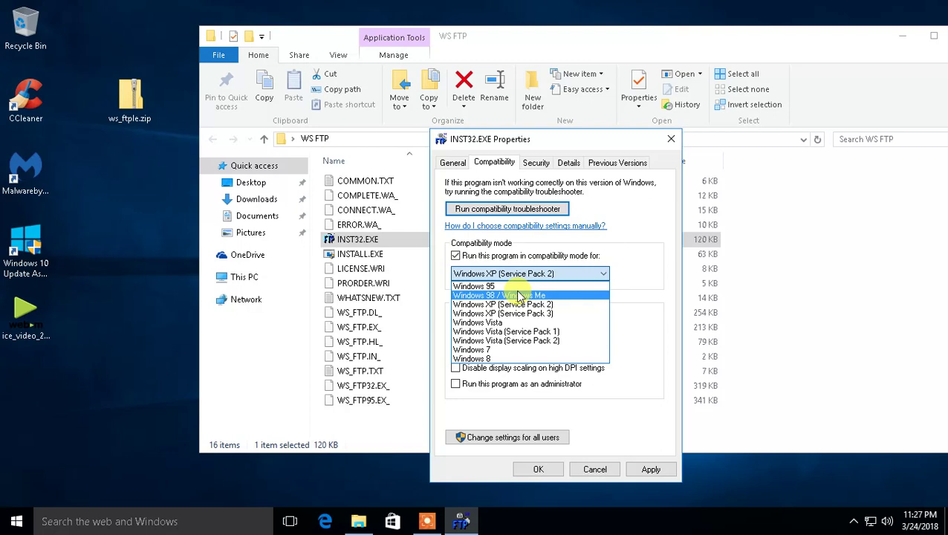
left_click(520, 296)
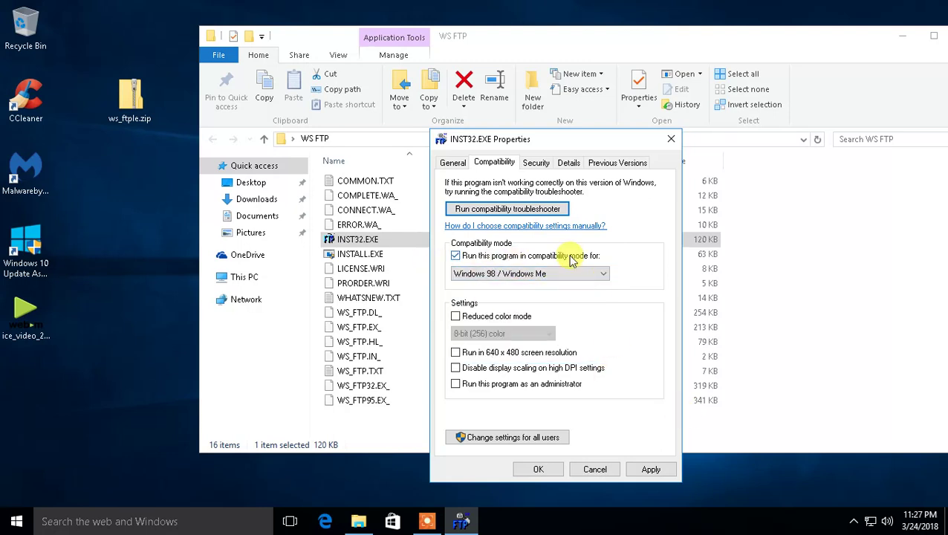
left_click(645, 469)
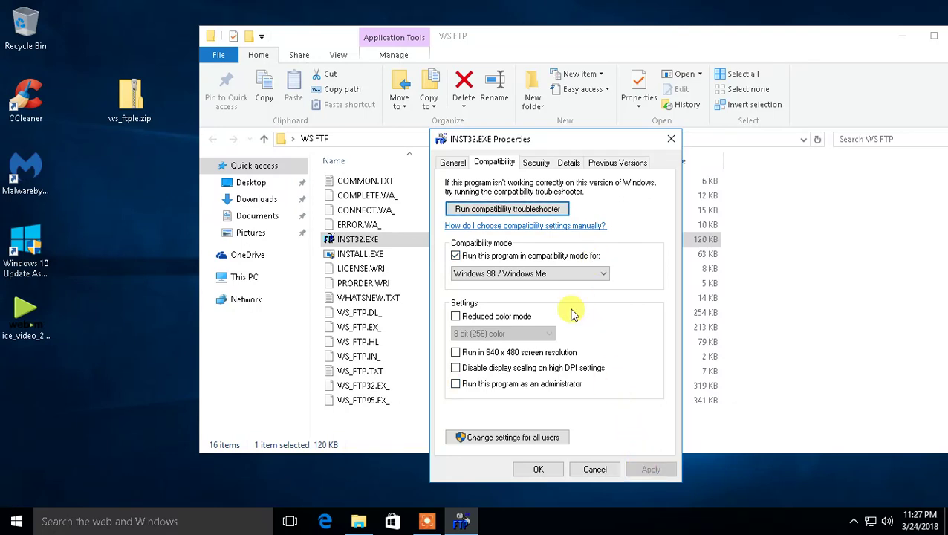
Close the Properties dialog and run INST32.EXE as administrator
left_click(539, 470)
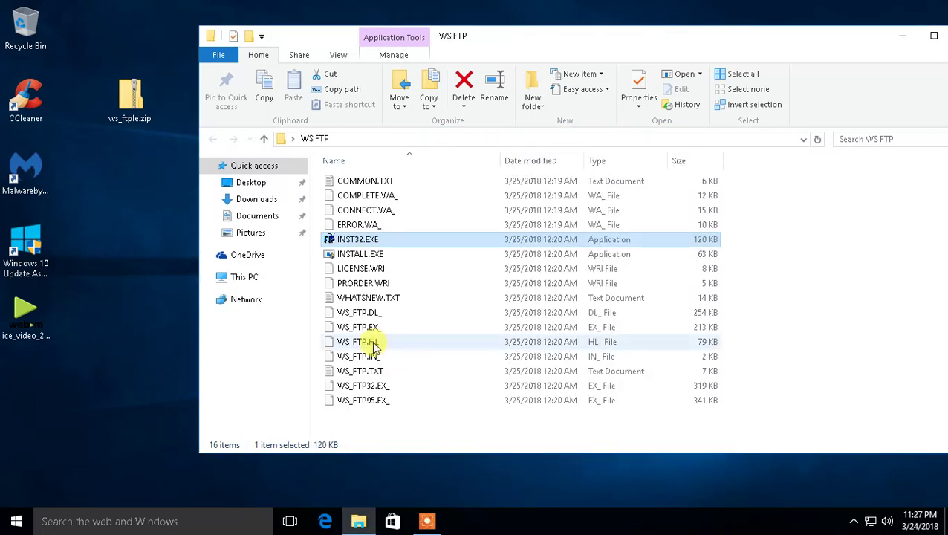
right_click(360, 240)
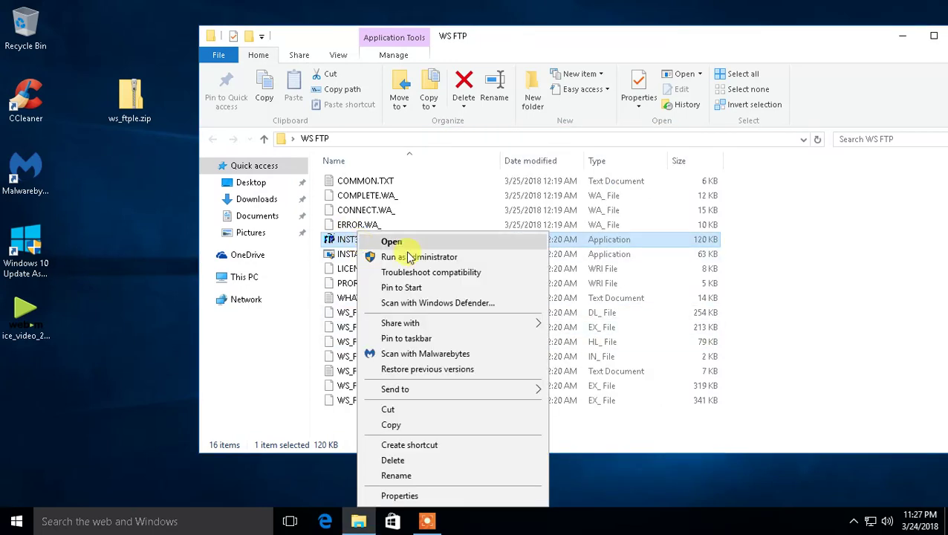
left_click(434, 257)
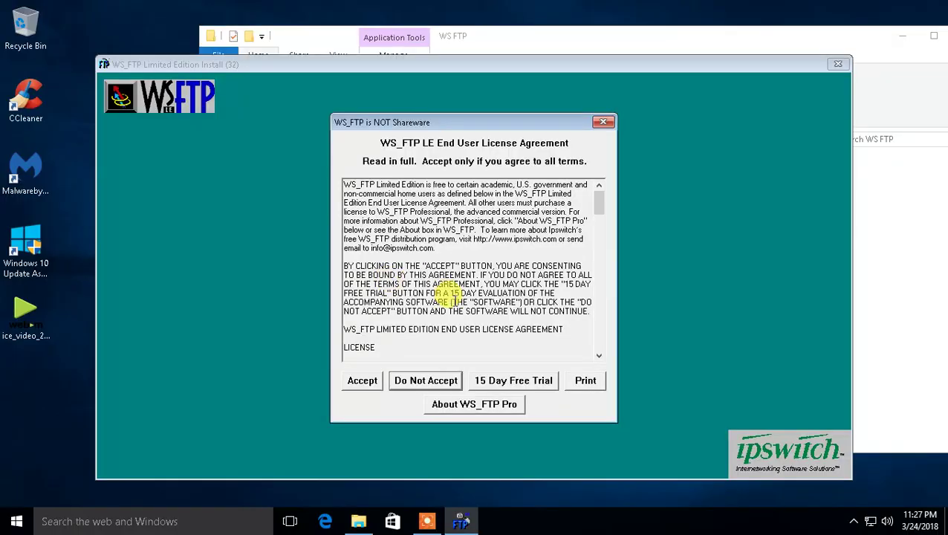
Install WS_FTP LE with the licence accepted, default directory and version, and WS_FTP program group
left_click(362, 384)
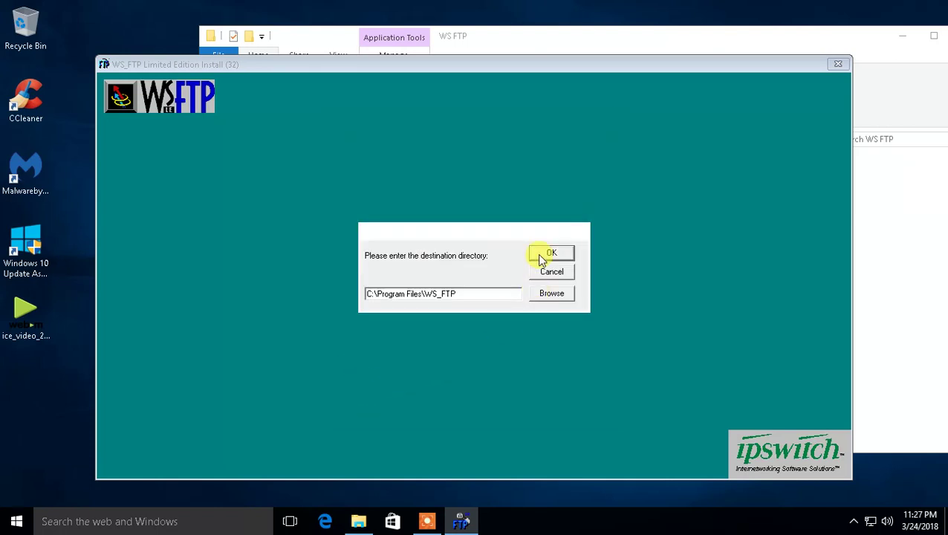
left_click(537, 253)
left_click(552, 256)
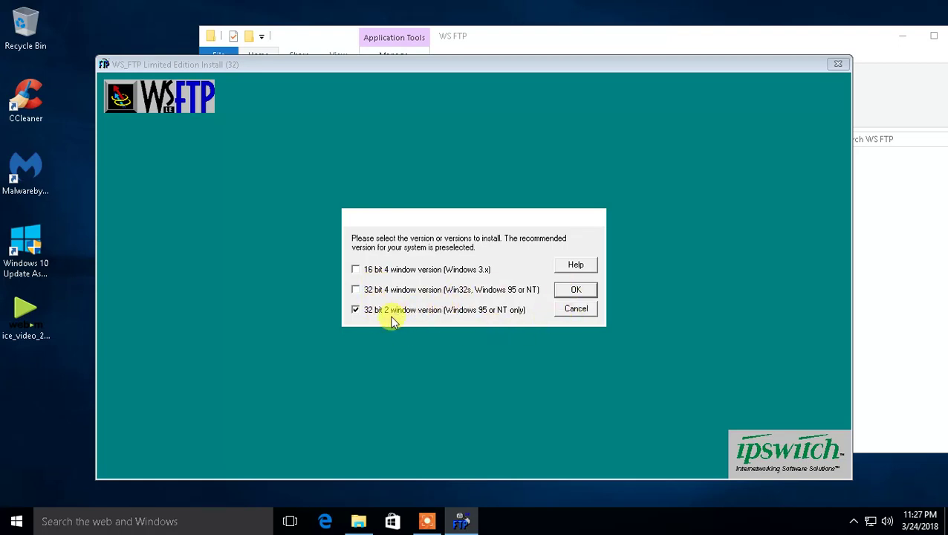
left_click(581, 293)
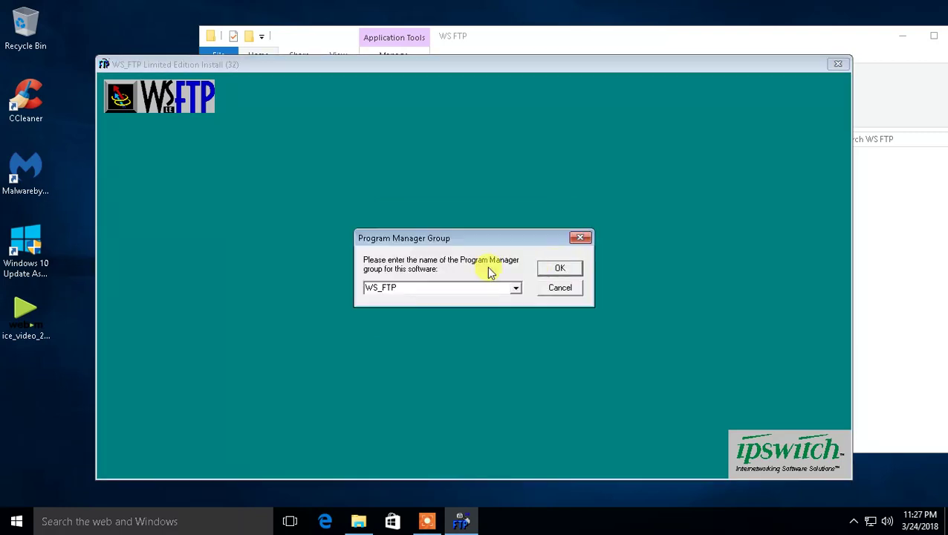
left_click(567, 270)
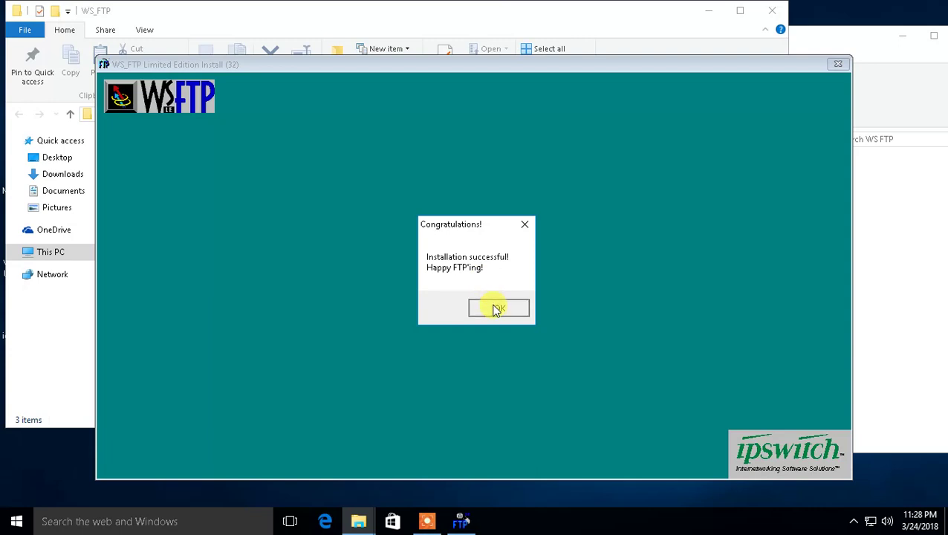
left_click(496, 308)
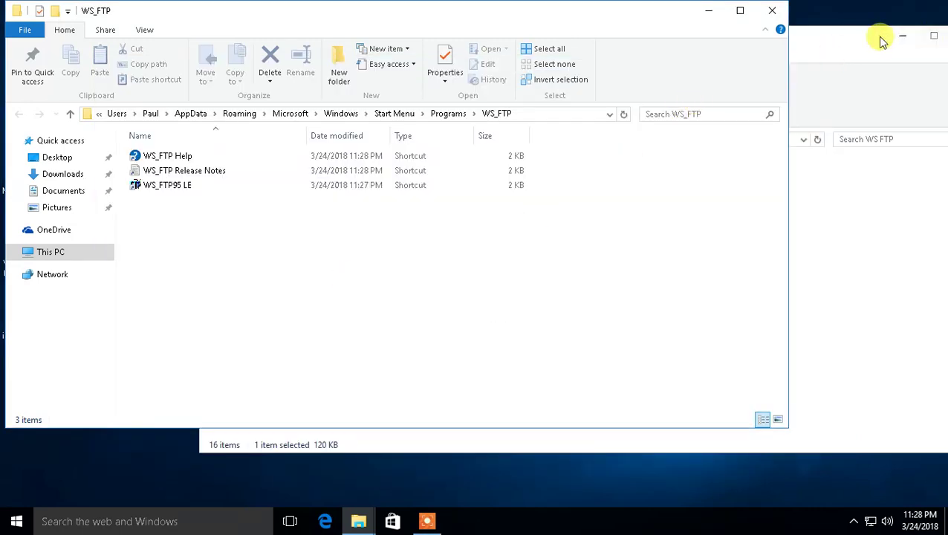
Launch WS_FTP95 LE from the WS_FTP shortcuts folder window
left_click(935, 37)
double_click(213, 37)
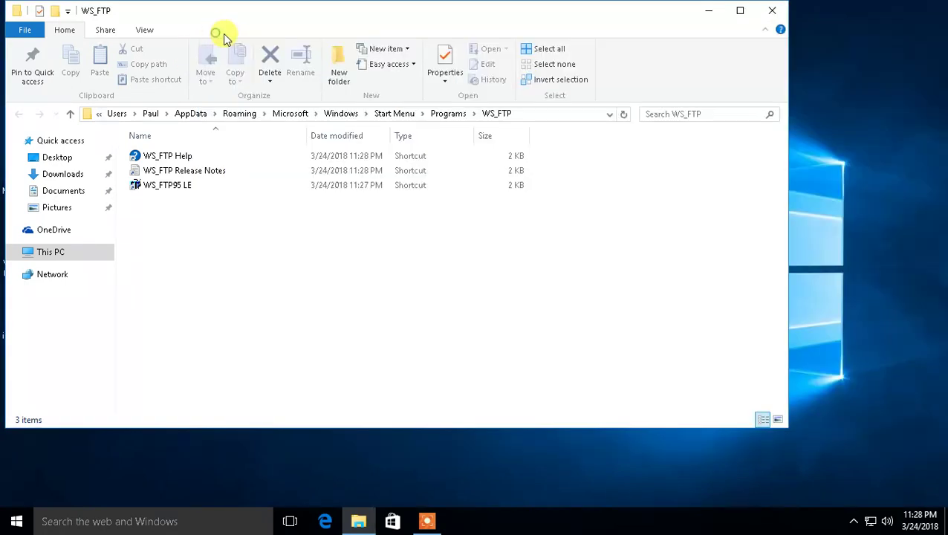
left_click_drag(286, 15, 491, 21)
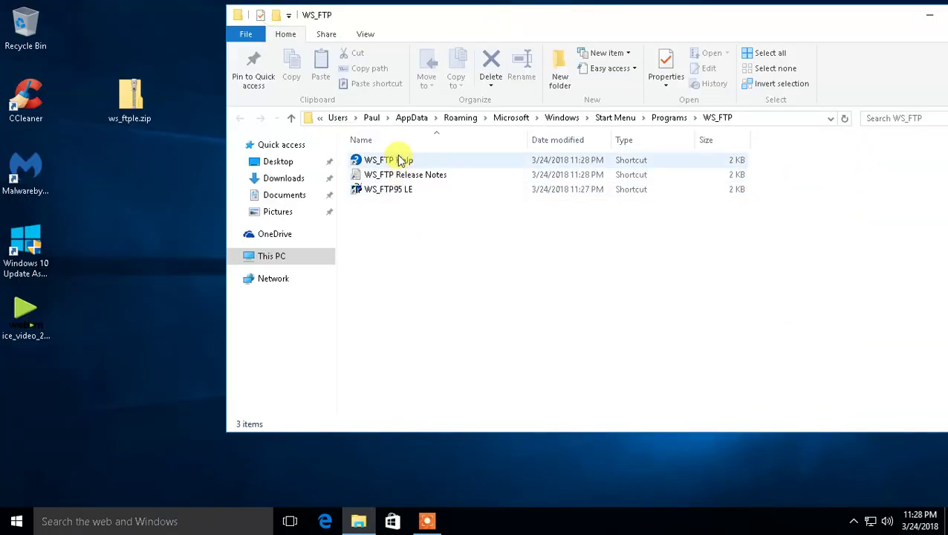
double_click(380, 191)
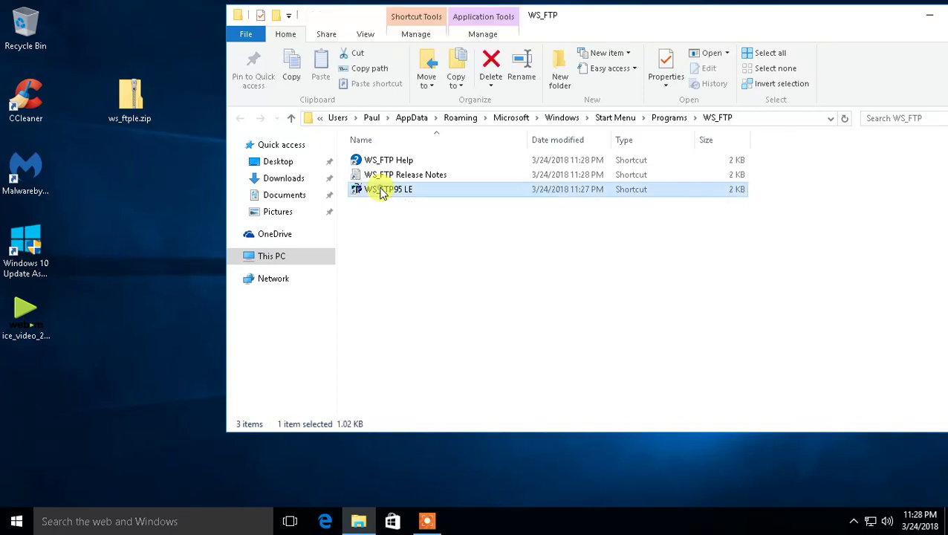
Accept the license, connect anonymously to ftp1.ipswitch.com, and allow the client through the firewall
left_click(364, 377)
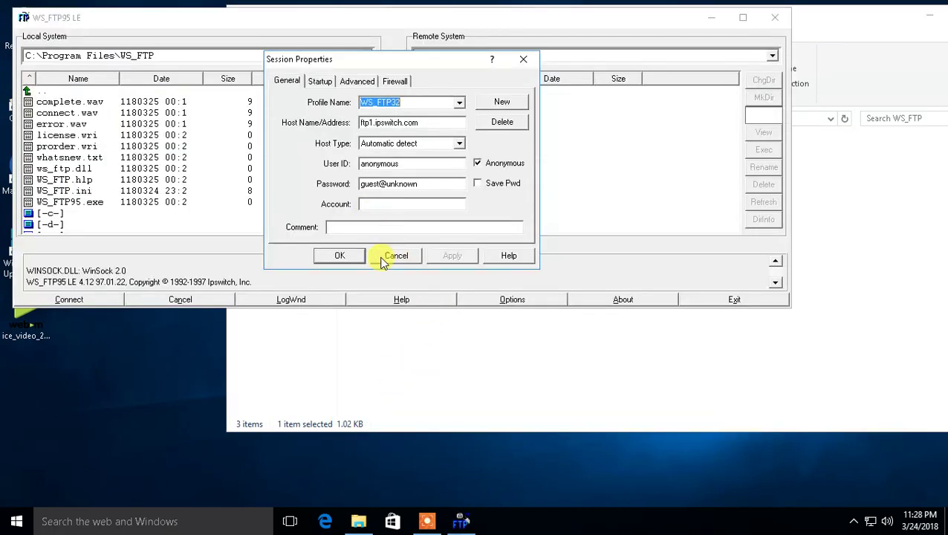
left_click(354, 255)
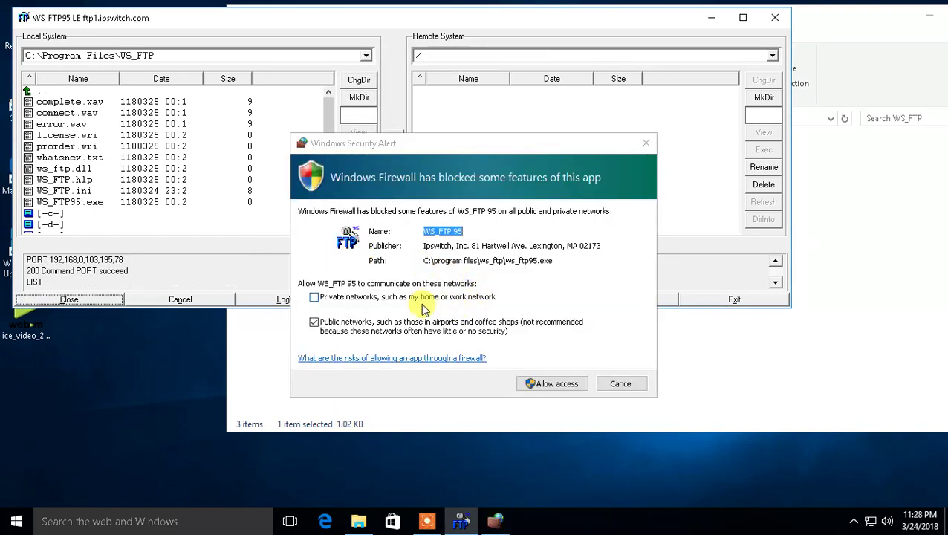
left_click(552, 385)
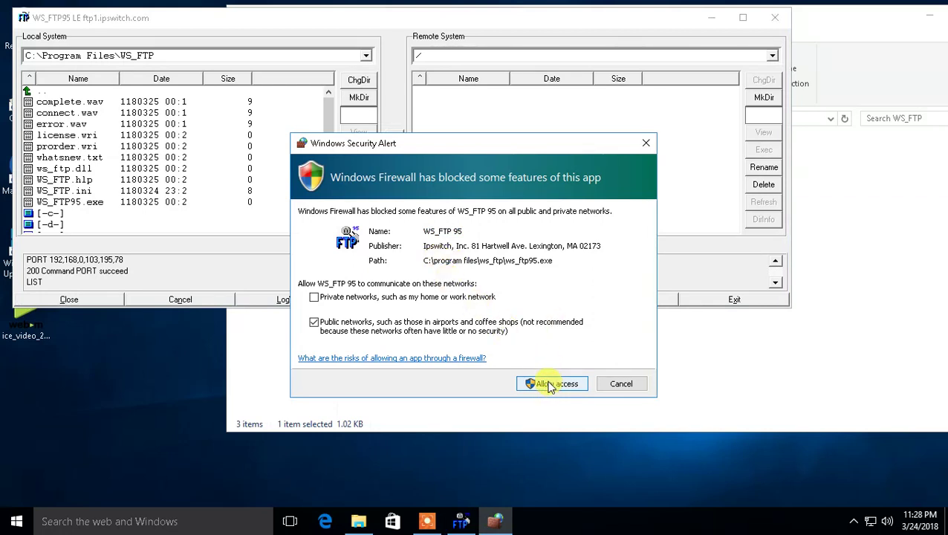
left_click(549, 386)
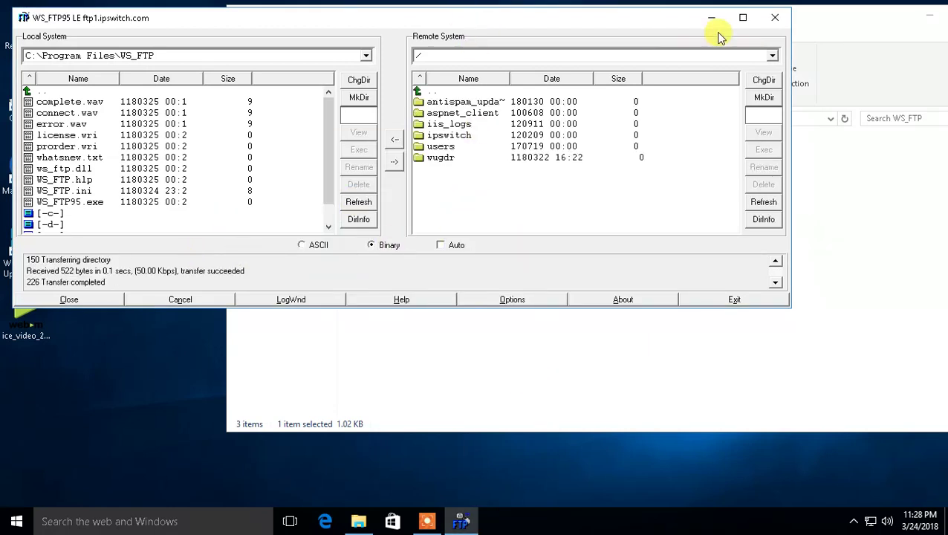
Maximize WS_FTP95 LE, widen the Name columns, browse into ipswitch and back, then exit
left_click(742, 18)
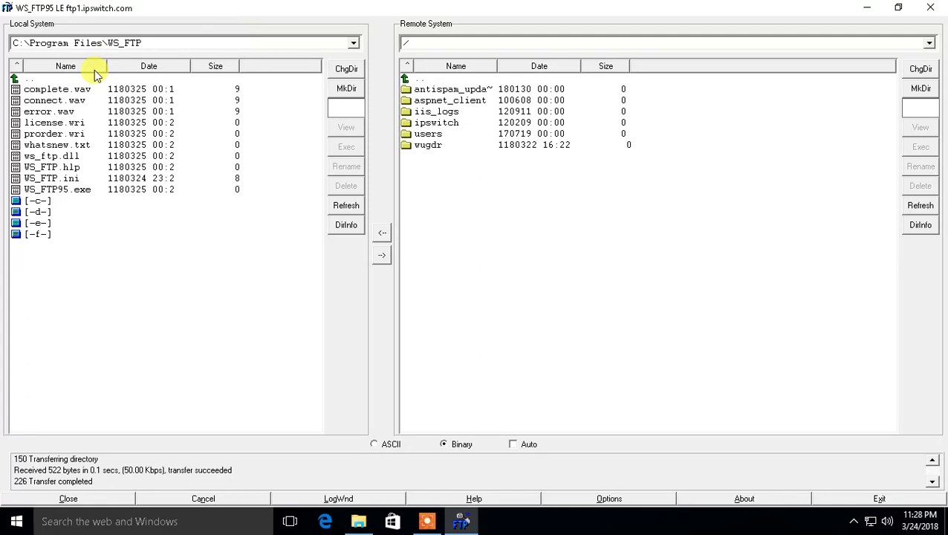
left_click_drag(106, 66, 198, 66)
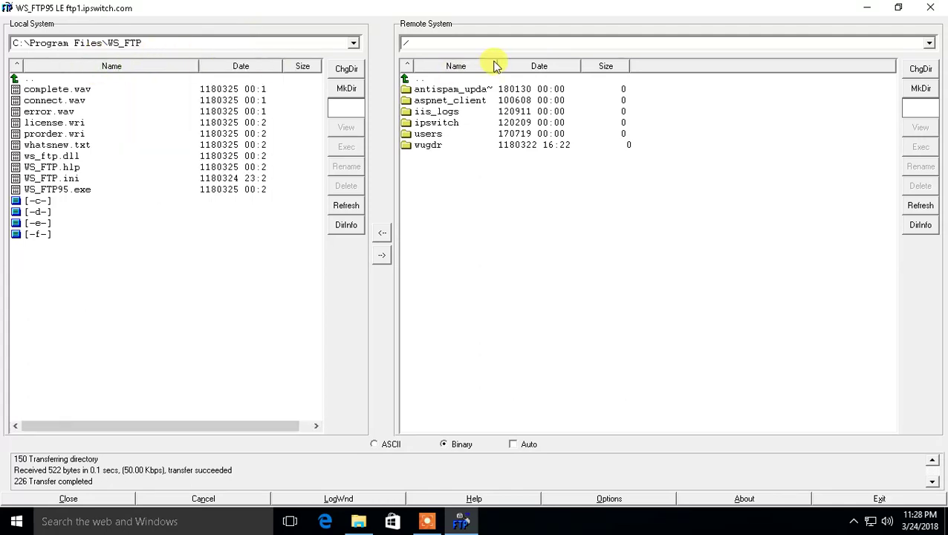
left_click_drag(494, 65, 602, 65)
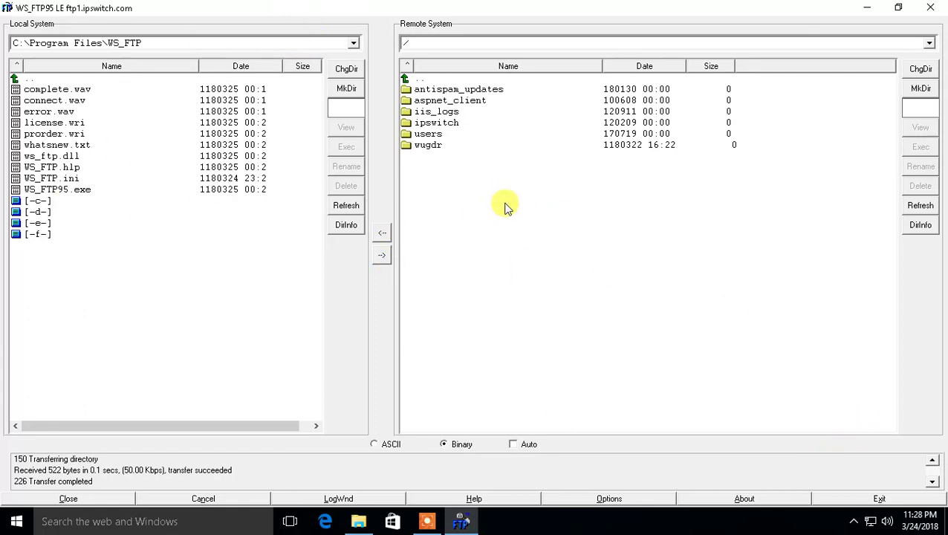
double_click(425, 123)
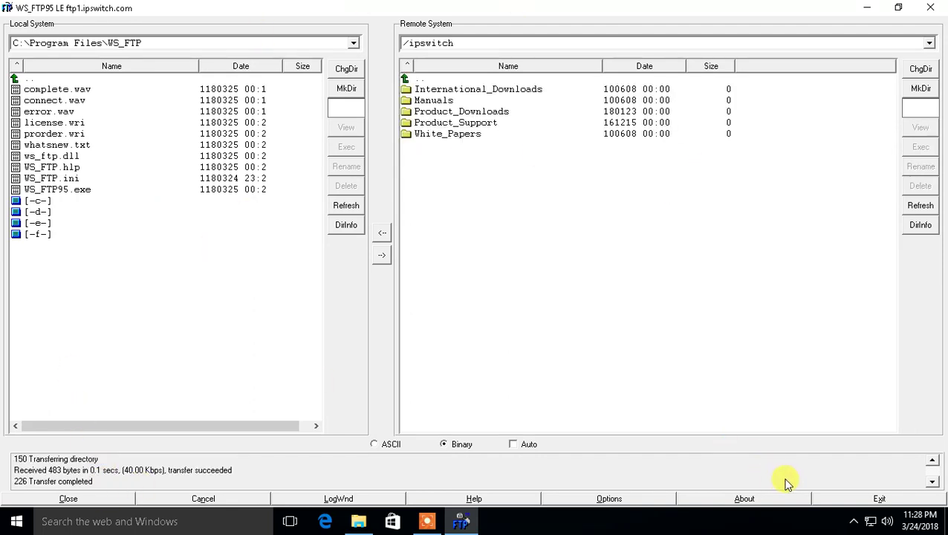
double_click(421, 79)
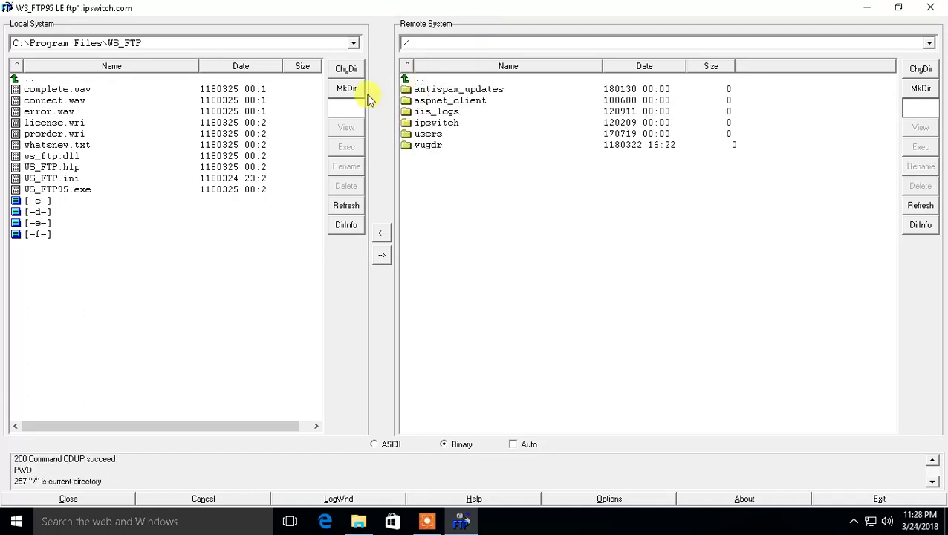
double_click(415, 77)
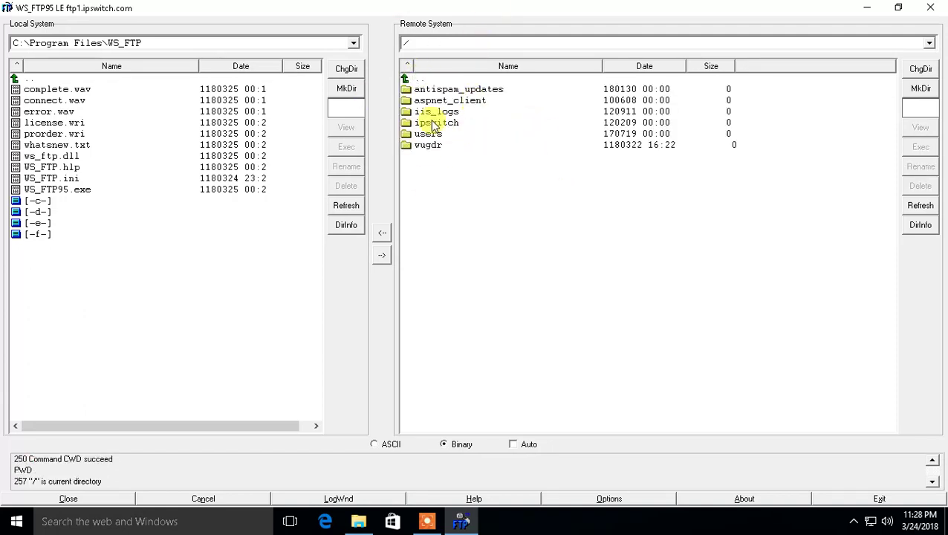
left_click(883, 498)
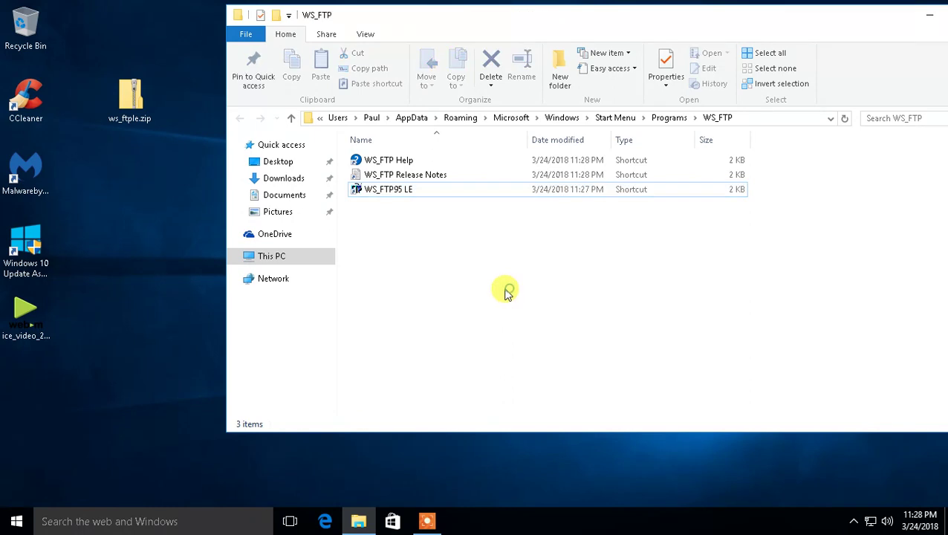
Close the program group window, reopen the desktop WS FTP folder, and select INST32.EXE
left_click(235, 15)
left_click(234, 15)
left_click_drag(339, 96, 396, 254)
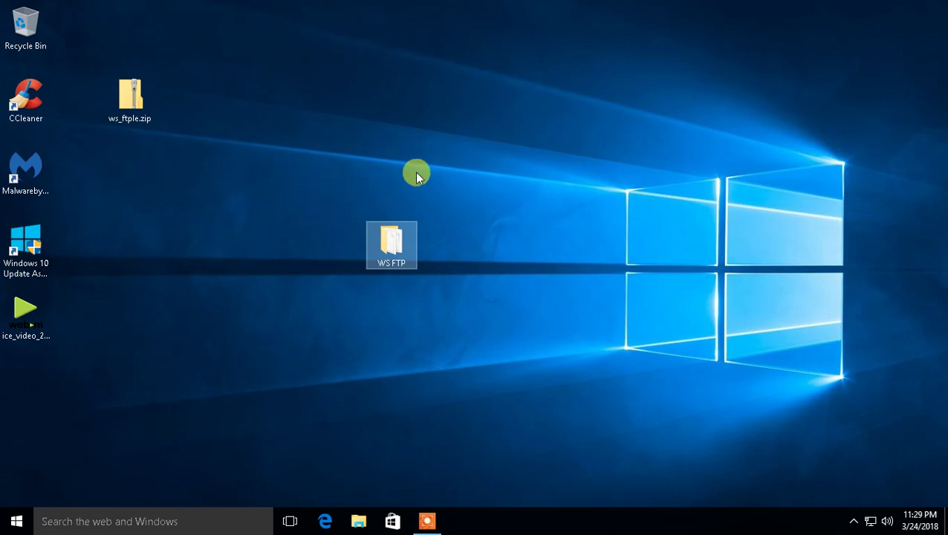
double_click(390, 245)
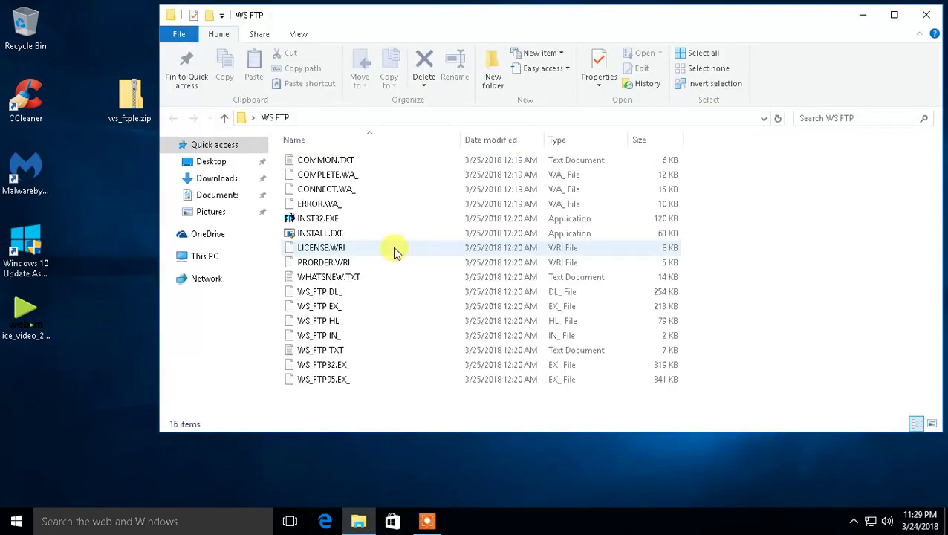
left_click_drag(412, 21, 557, 27)
left_click(451, 230)
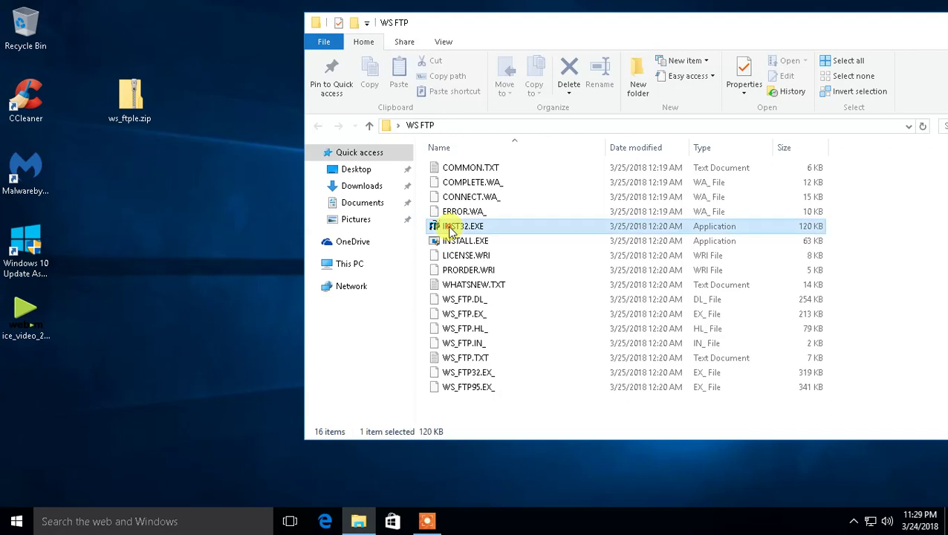
Check that INST32.EXE's compatibility mode is Windows 98 / Windows Me, then close Properties
right_click(451, 230)
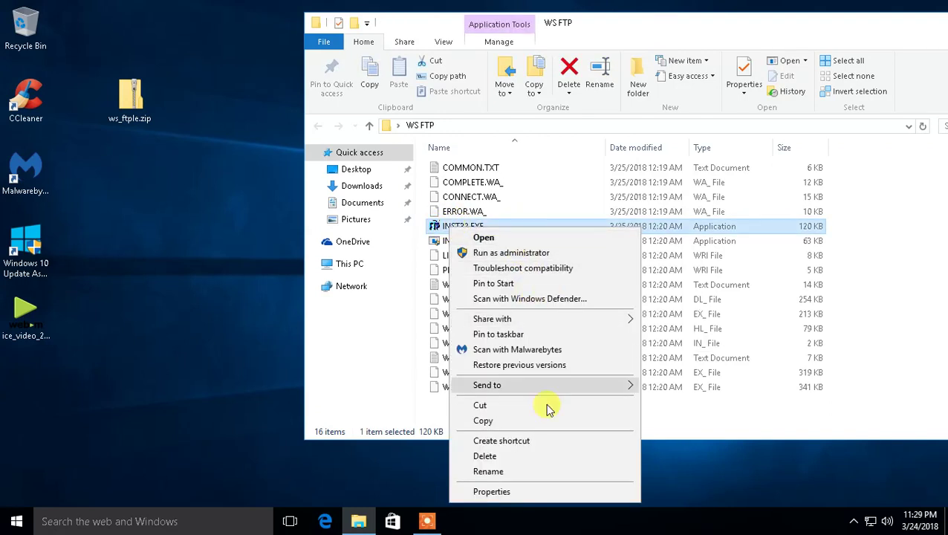
left_click(492, 492)
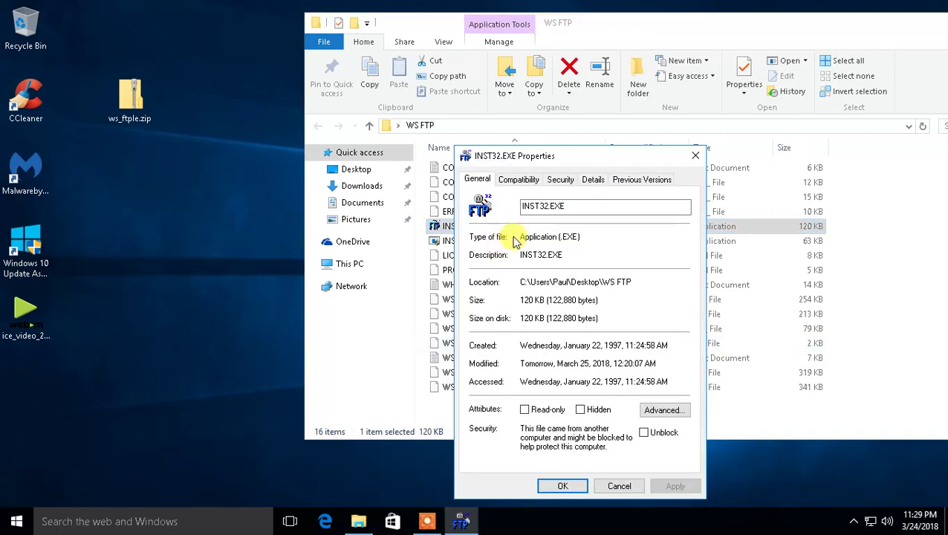
left_click(520, 182)
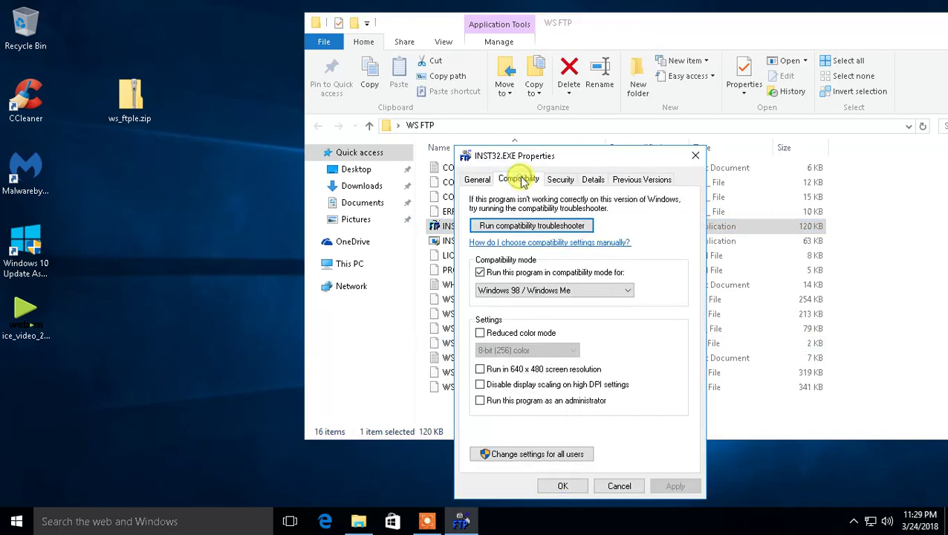
left_click(492, 272)
left_click(511, 290)
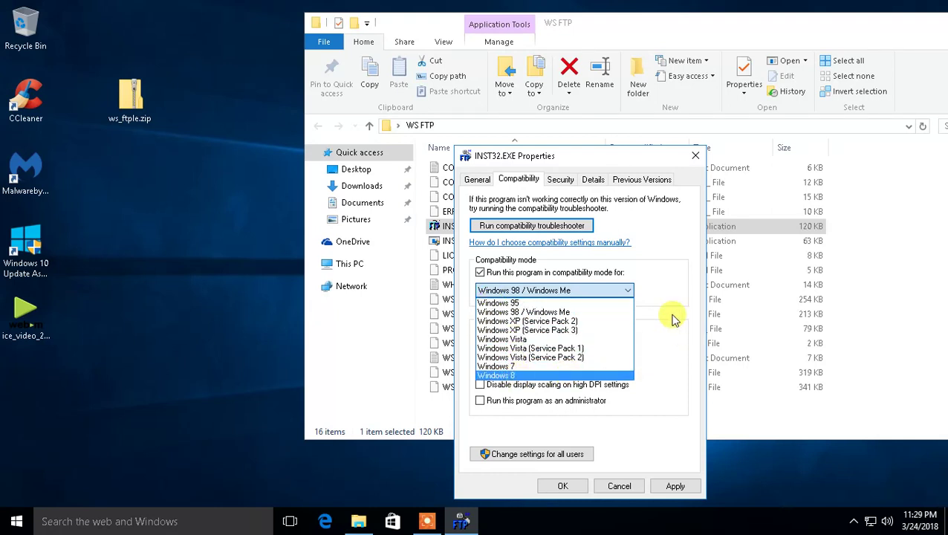
left_click(662, 290)
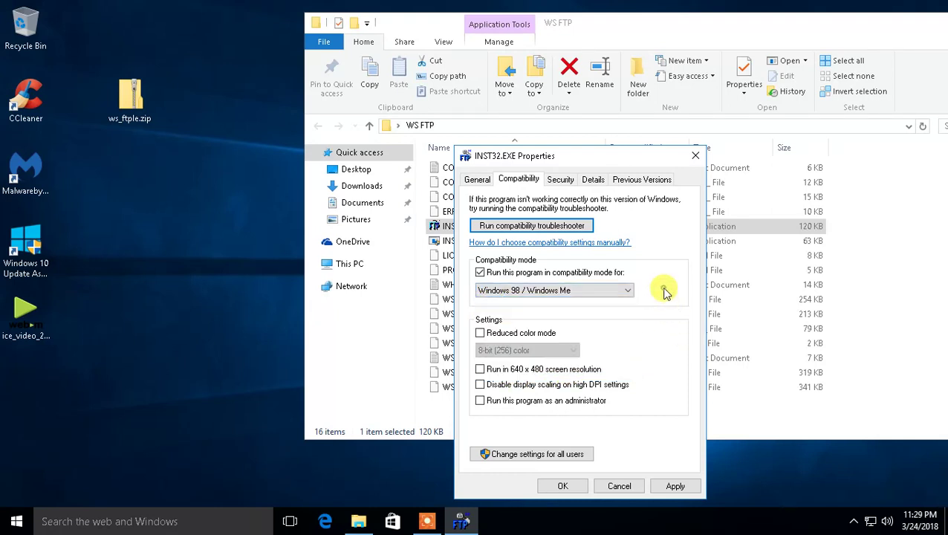
left_click(622, 484)
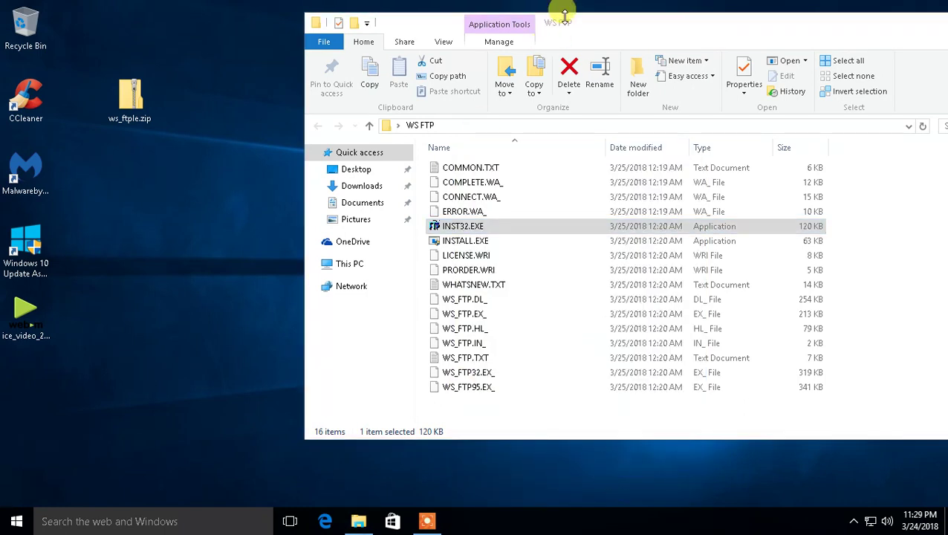
Close the WS FTP folder window and place the folder beside ws_ftple.zip on the desktop
left_click_drag(587, 20, 448, 47)
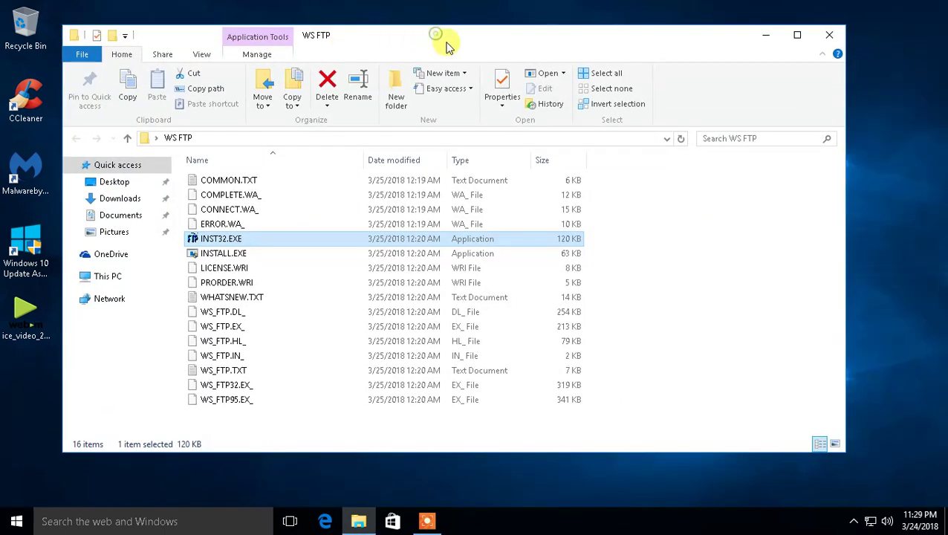
left_click(826, 36)
left_click_drag(396, 240, 226, 84)
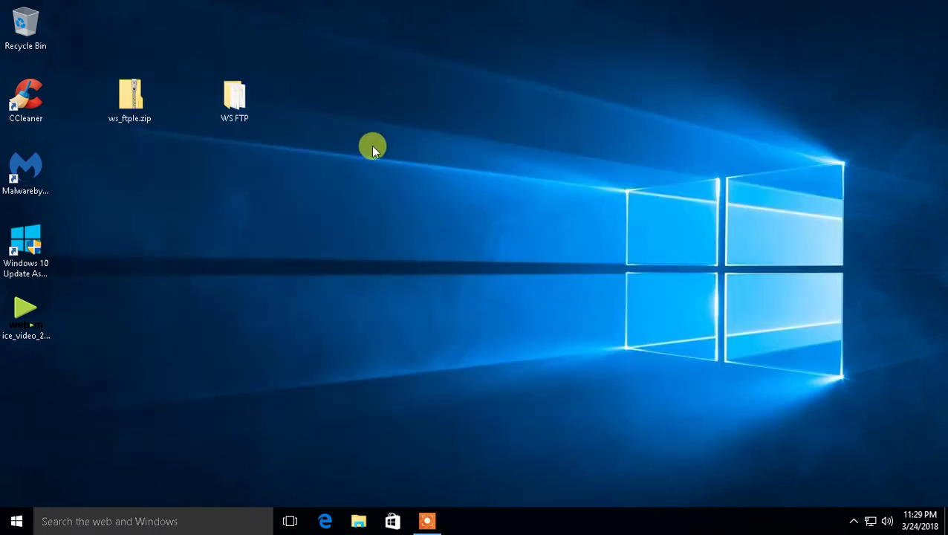